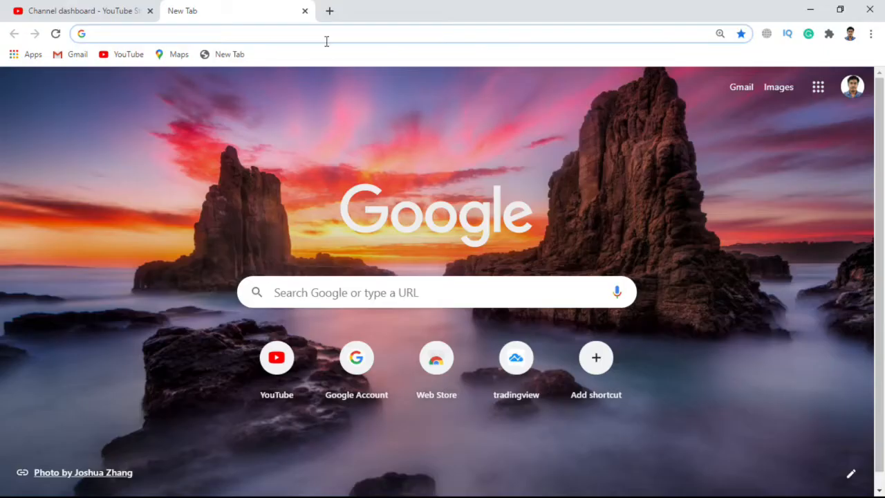
Step: Search Google for "tubebuddy" and open the TubeBuddy Channel Growth Tool site in a new tab
left_click(327, 37)
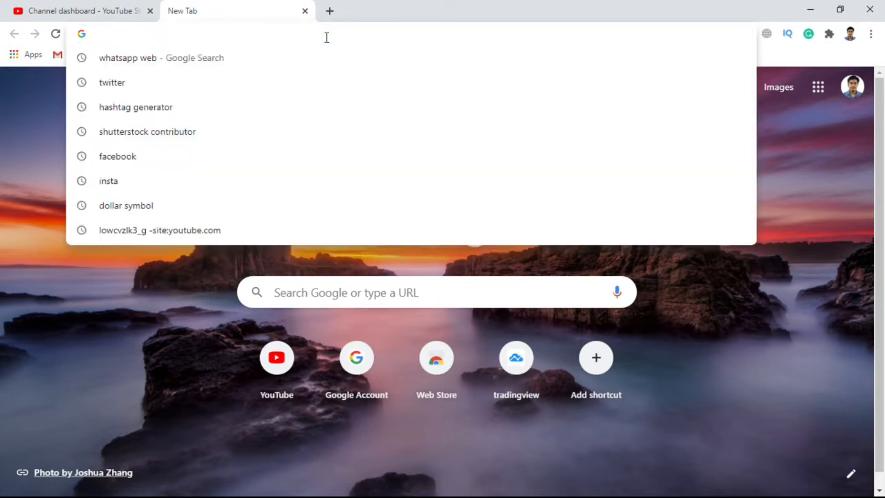
type("t")
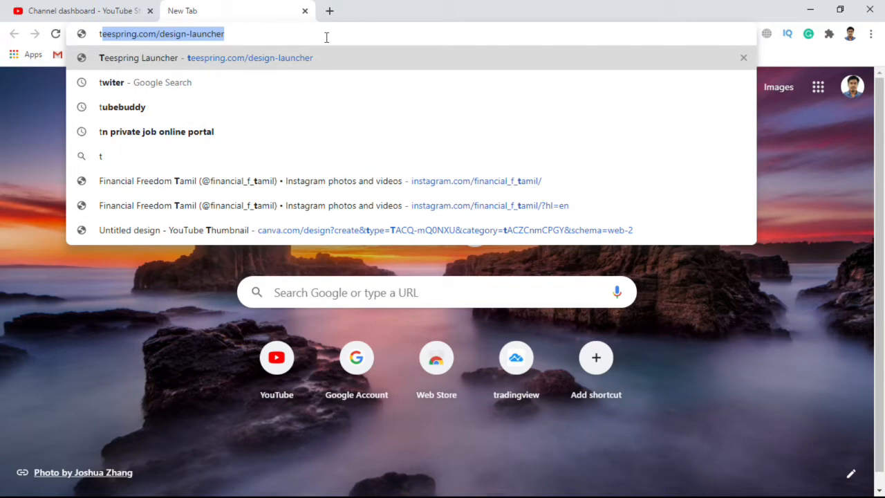
type("ubebuddy")
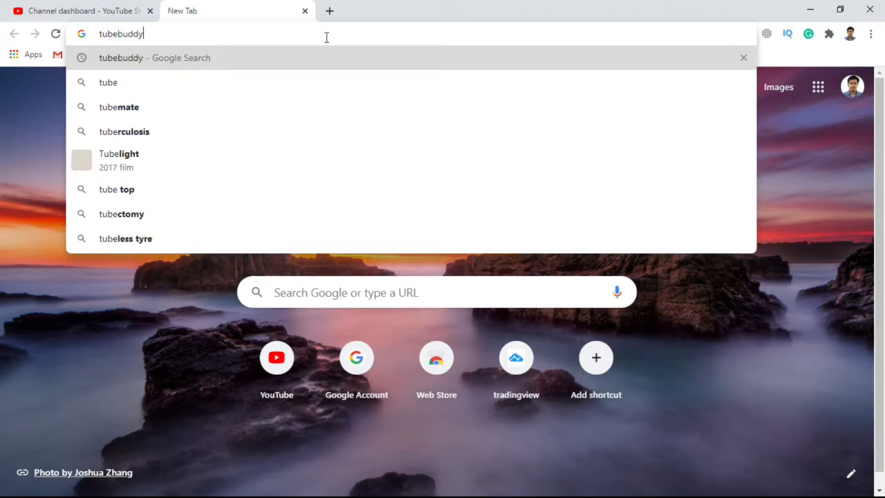
key("Return")
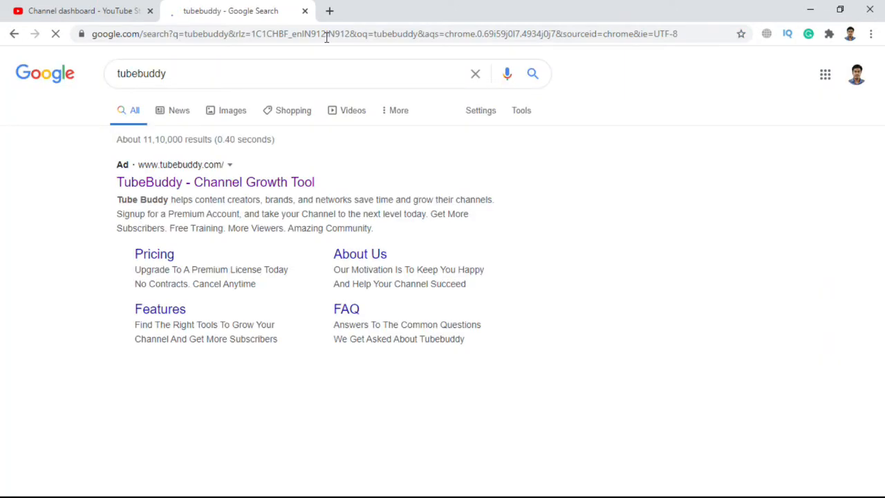
middle_click(254, 186)
left_click(371, 7)
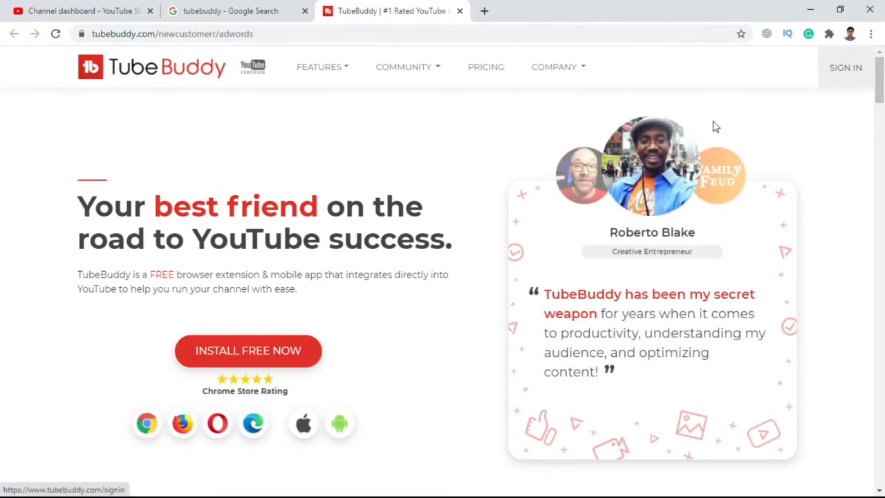
Step: Examine the TubeBuddy homepage's supported install platforms and its Advanced Keyword Research section
scroll(383, 231, "down", 4)
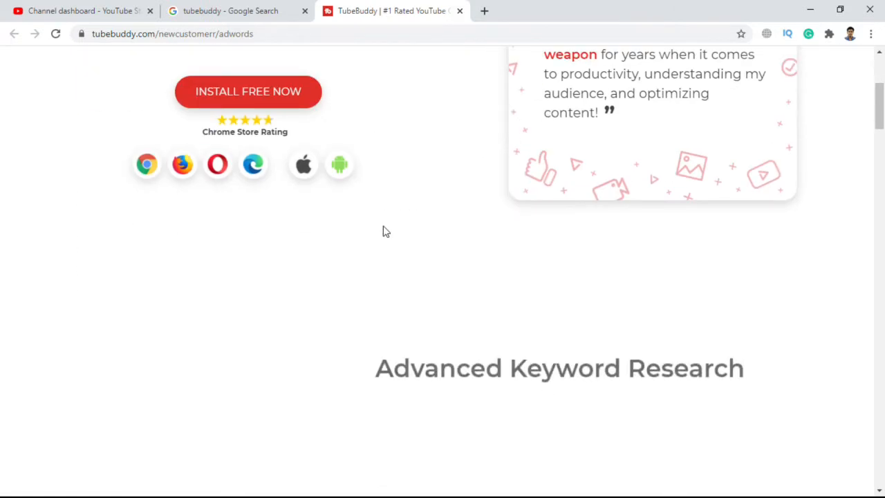
scroll(385, 232, "up", 2)
scroll(385, 232, "down", 2)
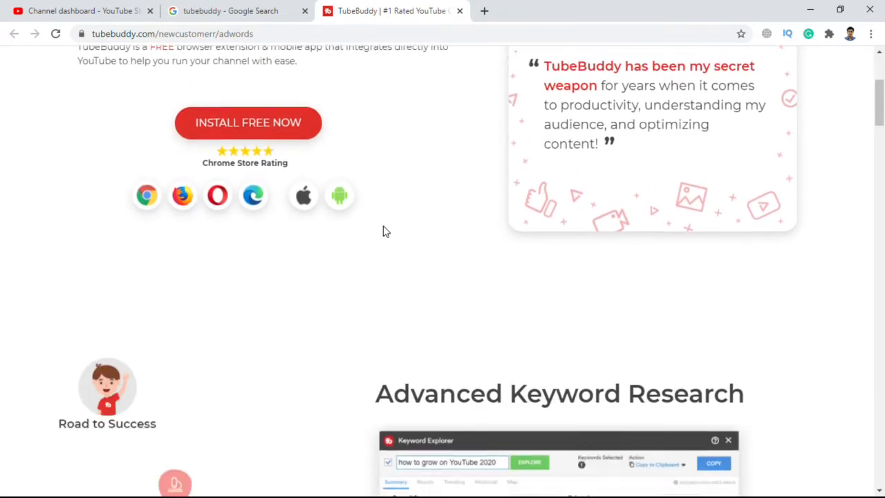
scroll(385, 232, "up", 2)
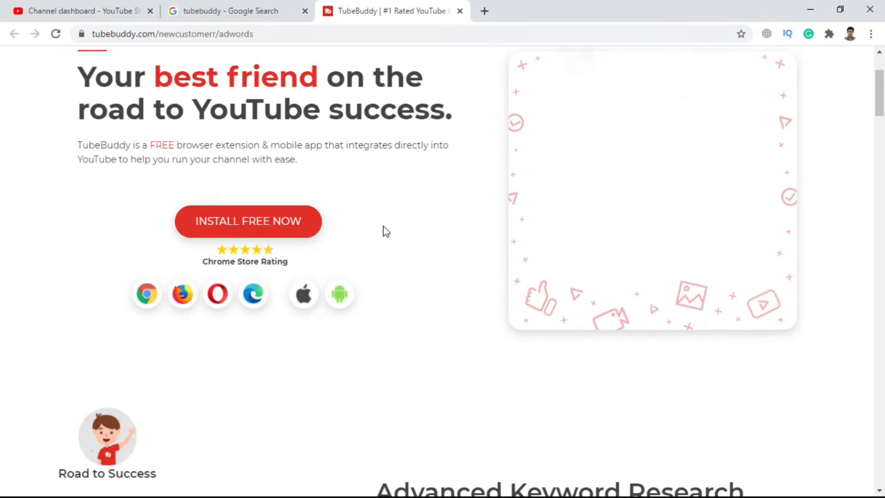
scroll(385, 232, "down", 2)
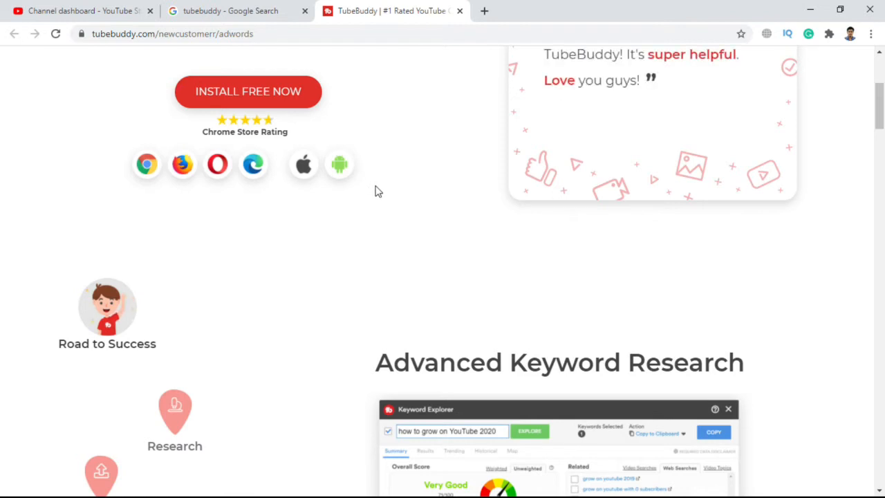
scroll(375, 191, "down", 2)
scroll(375, 191, "down", 2)
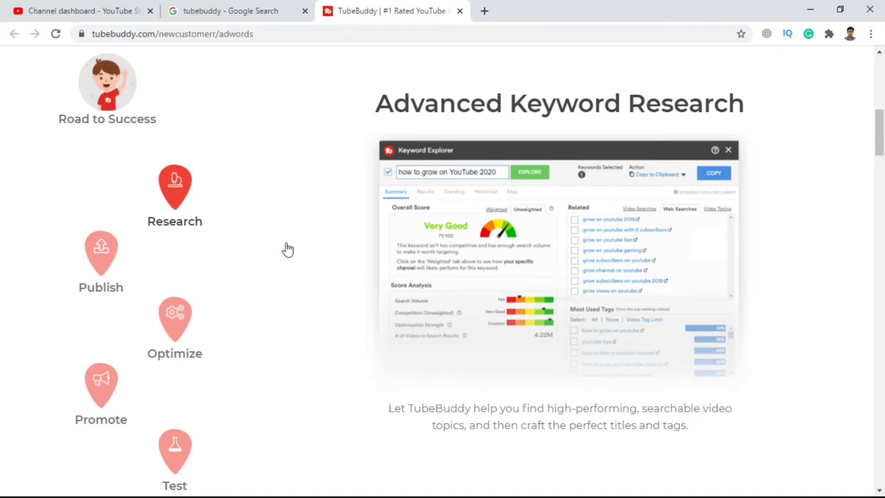
scroll(289, 250, "down", 2)
scroll(224, 264, "up", 2)
Step: Review the homepage's Publish, Optimize, Promote and Test feature sections, including the thumbnail A/B testing overview
scroll(741, 139, "down", 5)
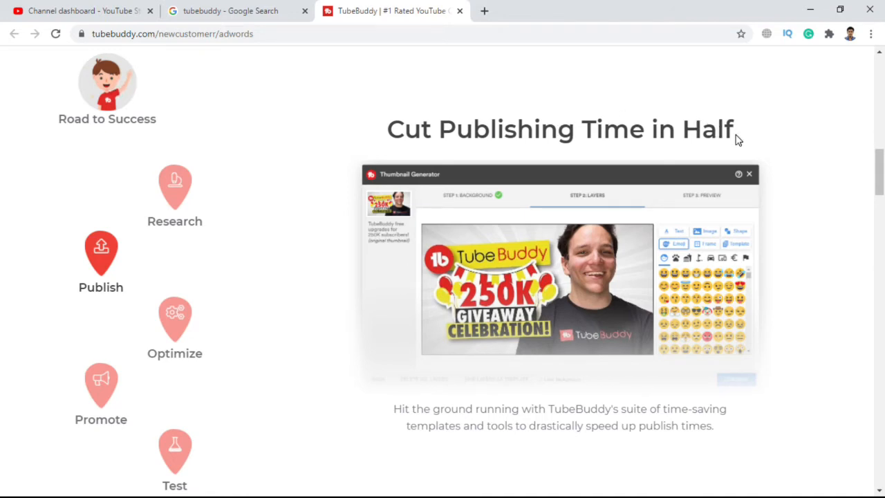
scroll(739, 139, "down", 5)
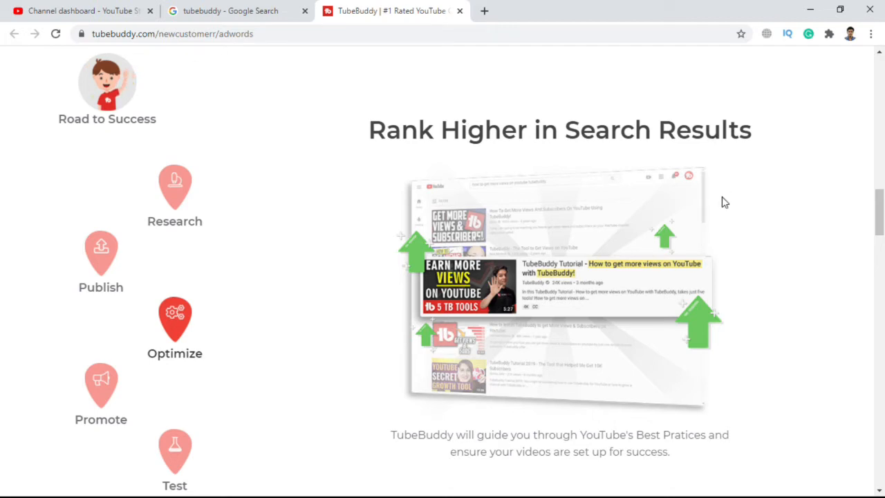
scroll(722, 197, "down", 5)
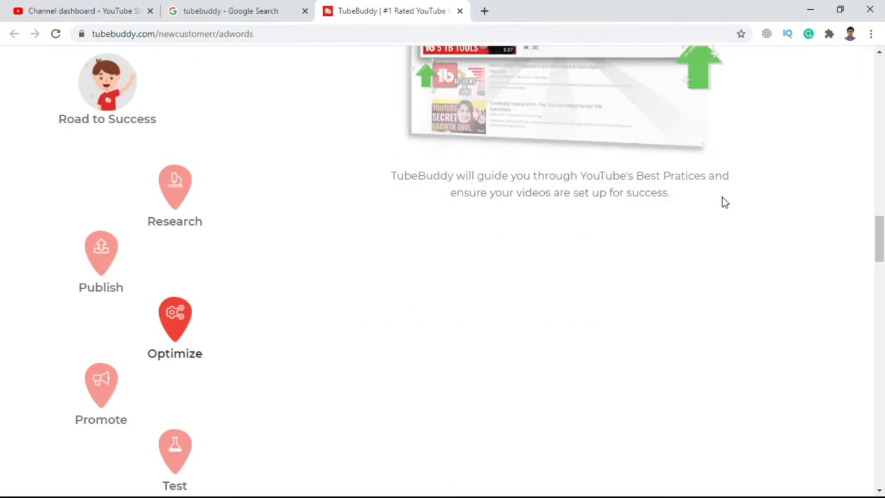
scroll(722, 200, "down", 2)
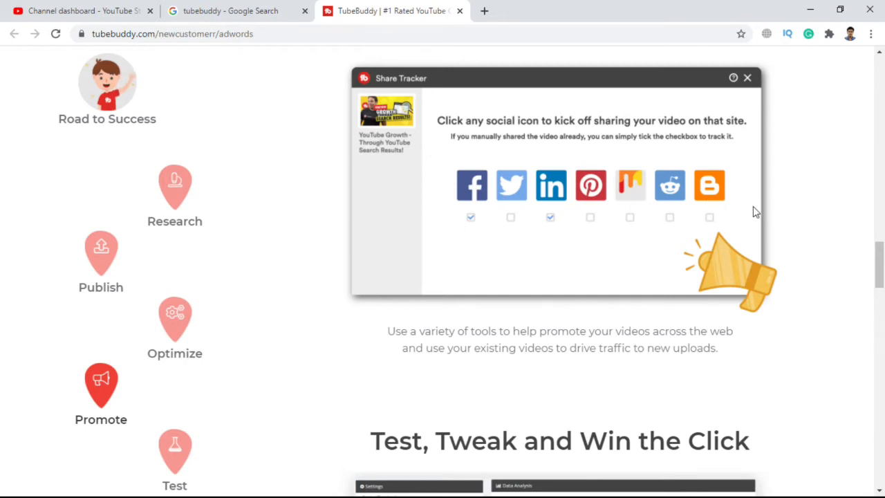
scroll(755, 212, "down", 4)
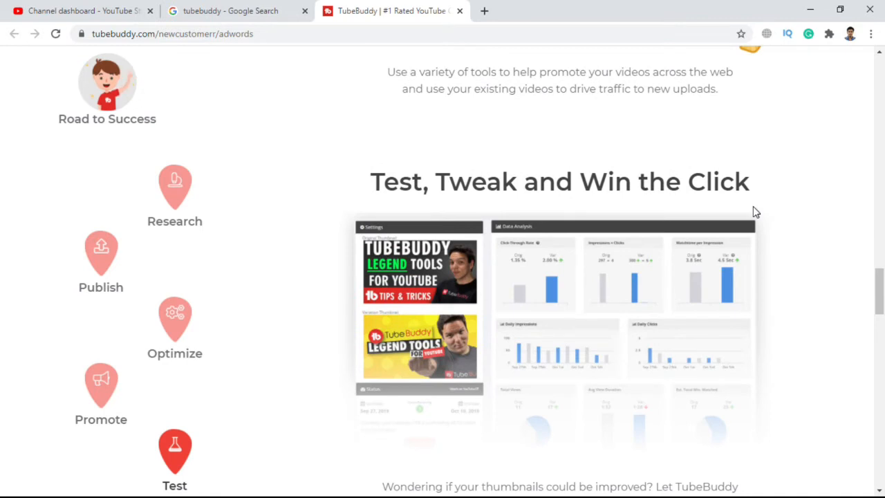
scroll(755, 212, "down", 2)
scroll(755, 212, "up", 2)
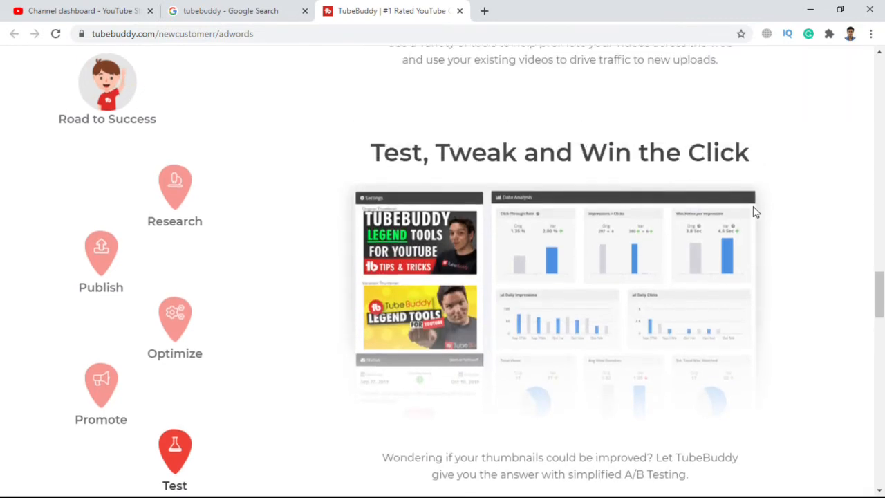
scroll(758, 221, "down", 2)
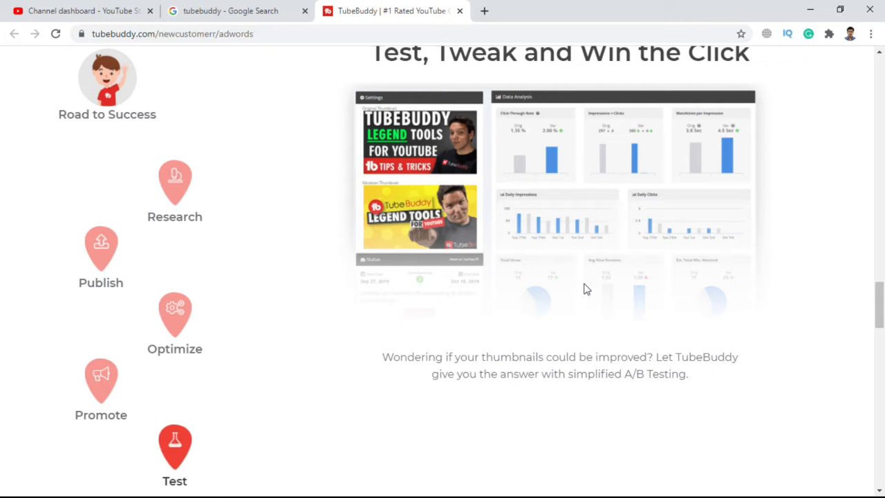
scroll(587, 289, "up", 2)
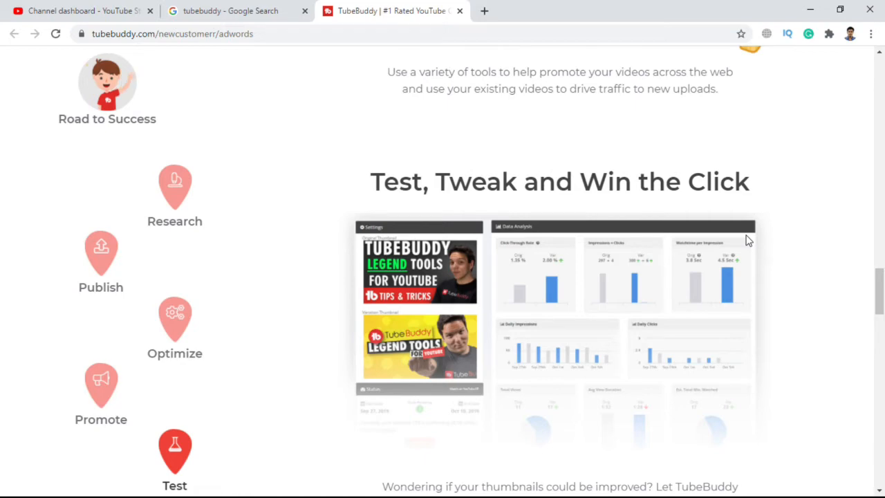
scroll(746, 240, "up", 20)
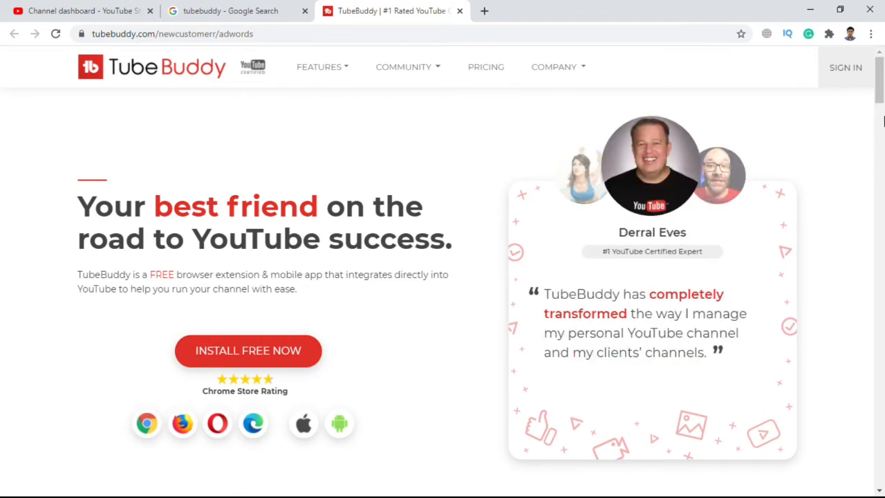
Step: Sign in to TubeBuddy with Google and look over the channel's tools on the account home page
left_click(845, 68)
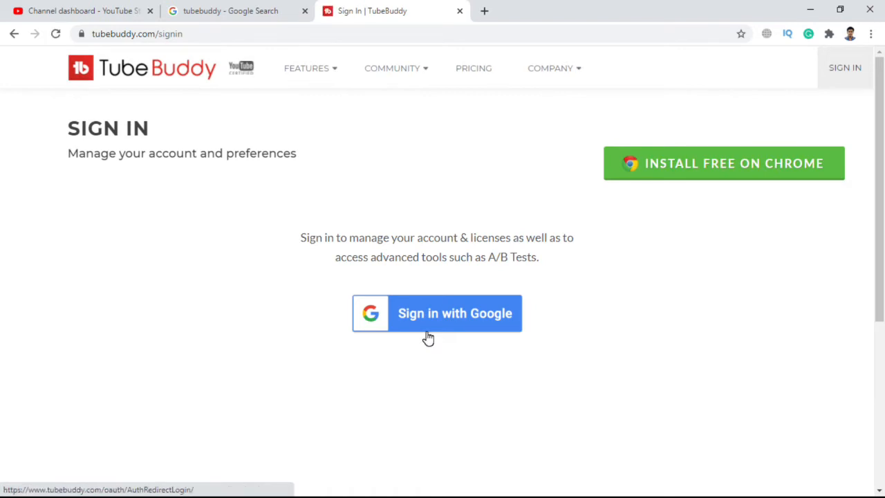
left_click(427, 332)
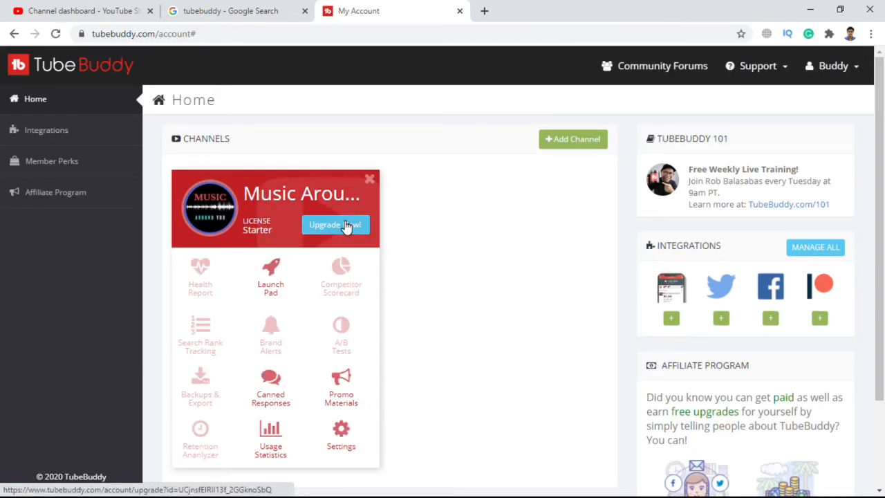
scroll(377, 221, "down", 2)
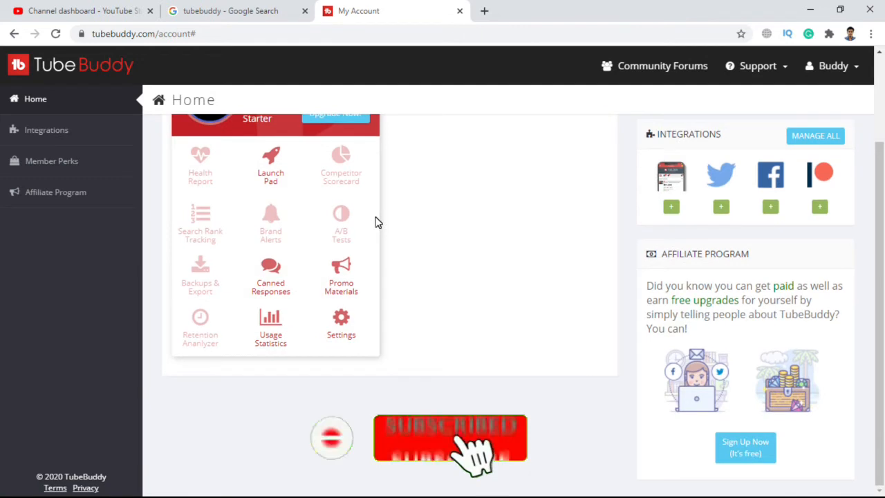
scroll(376, 221, "up", 2)
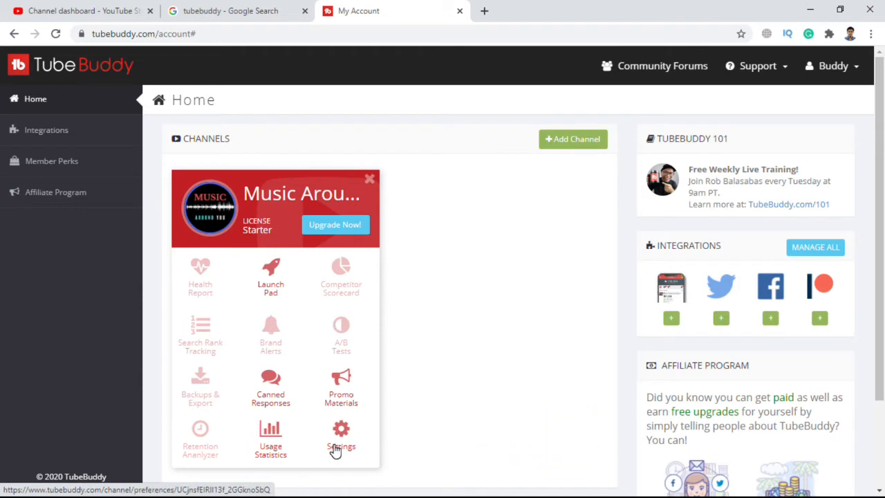
Step: On the channel's license upgrade page, apply the "I have less than 1,000 subscribers" discount and select the Pro license
left_click(343, 341)
scroll(332, 237, "down", 2)
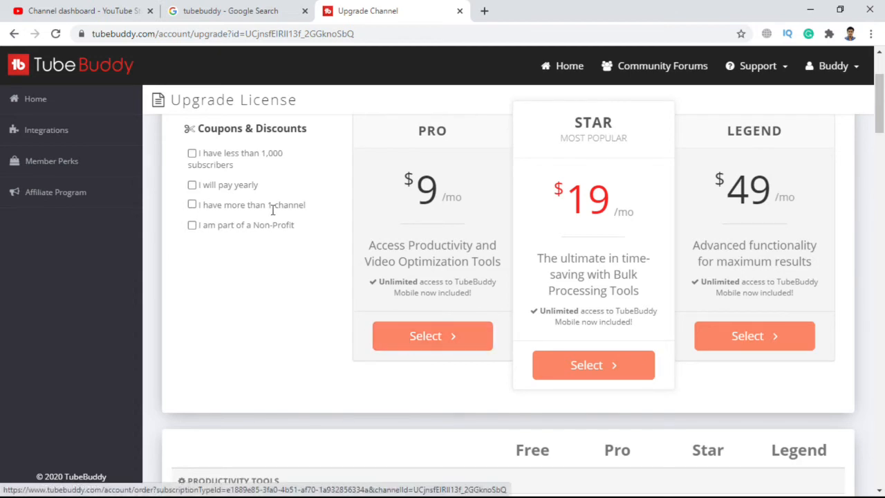
left_click(192, 154)
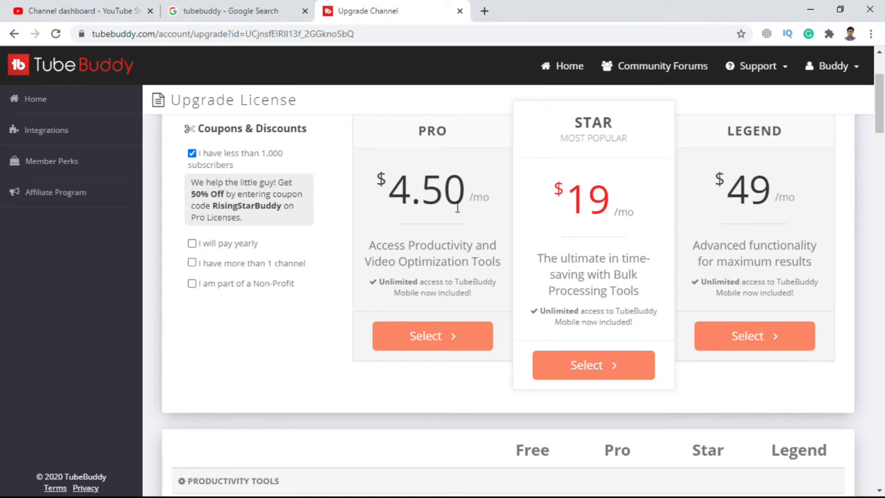
left_click(448, 349)
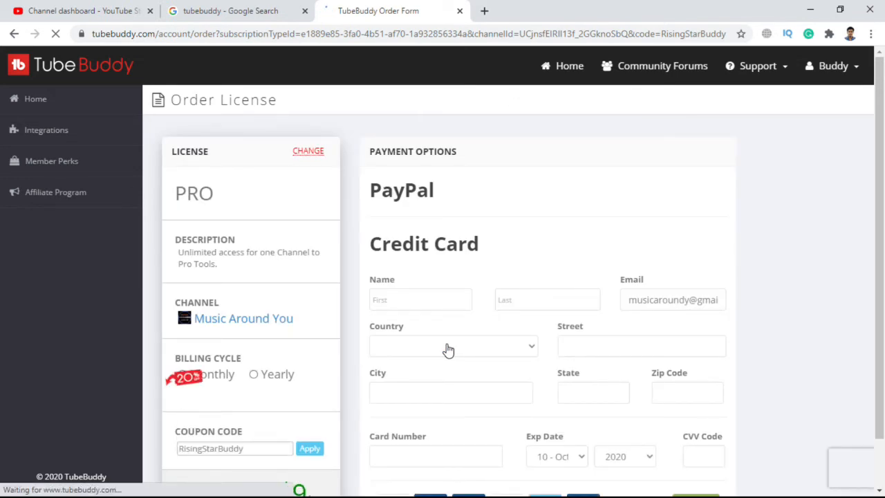
scroll(449, 350, "down", 2)
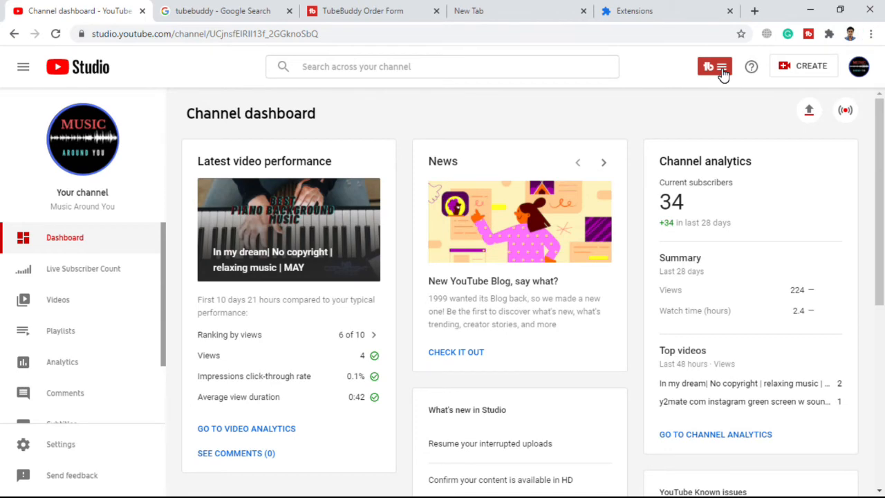
Step: In YouTube Studio, replace the title of the video being uploaded with "intro video"
left_click(722, 72)
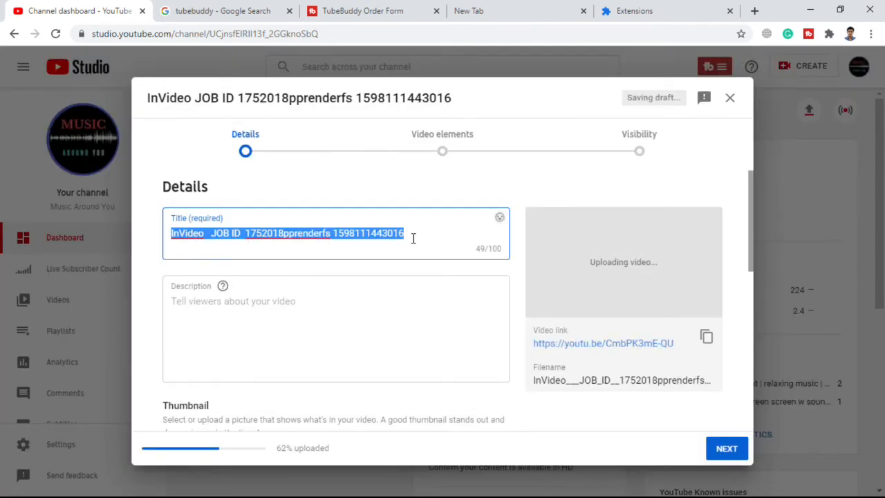
key("BackSpace")
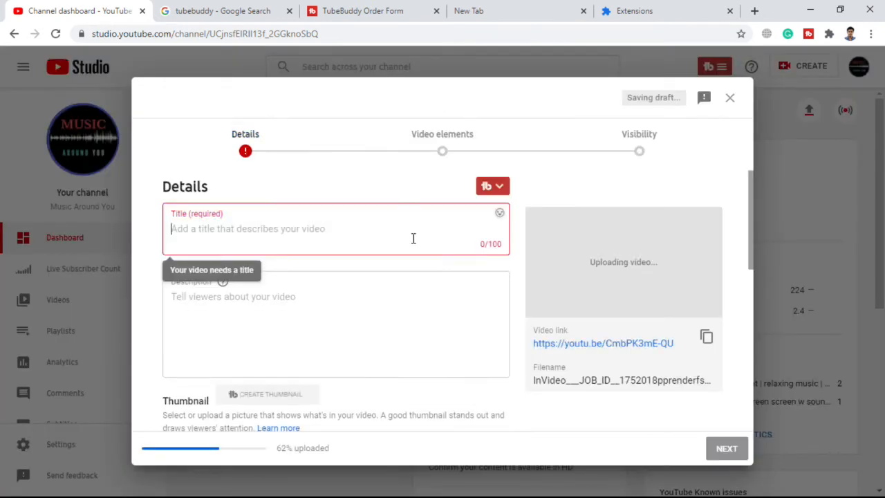
type("intro vid")
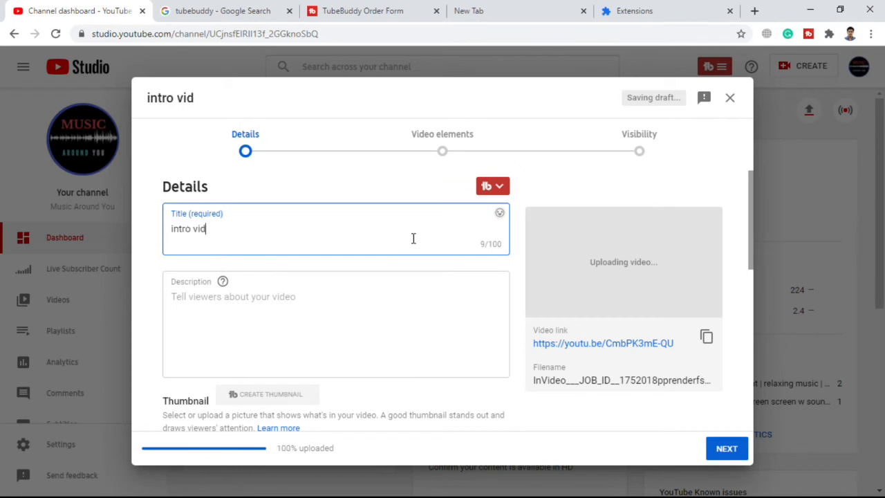
type("eo")
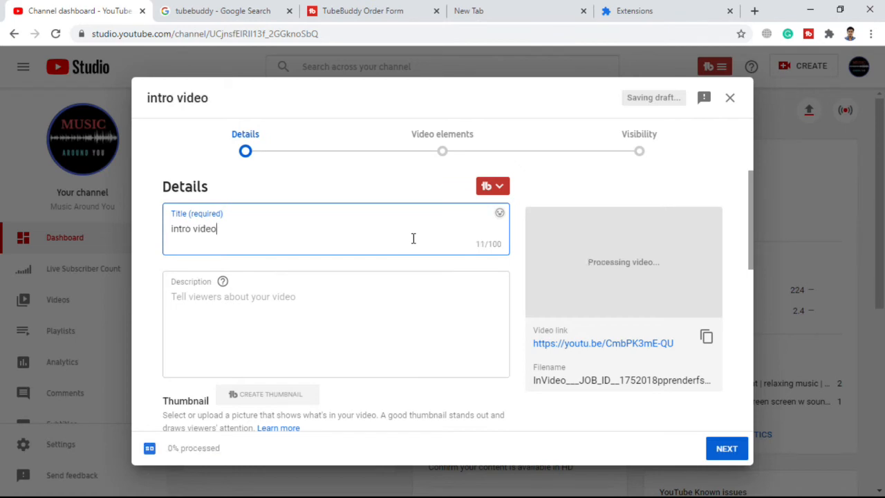
scroll(443, 229, "down", 3)
scroll(487, 216, "up", 3)
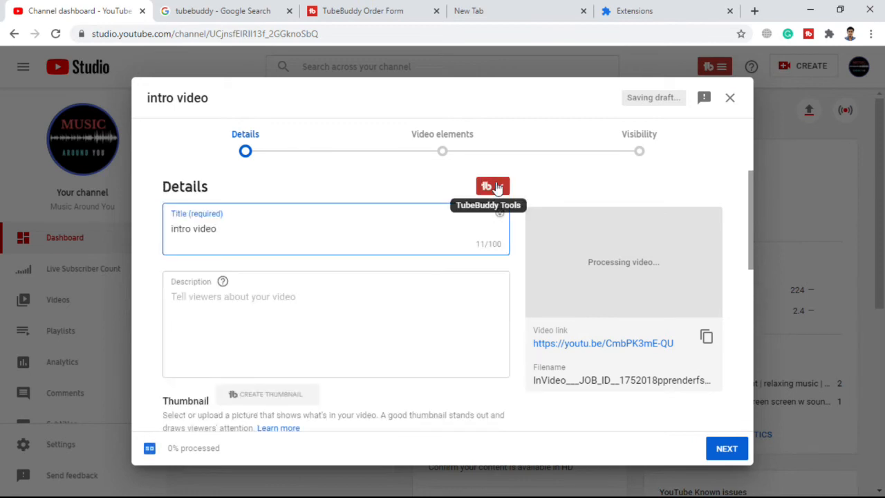
Step: Create a new TubeBuddy SEO Studio optimization for the intro video and enter "in" in the target keyword
left_click(495, 187)
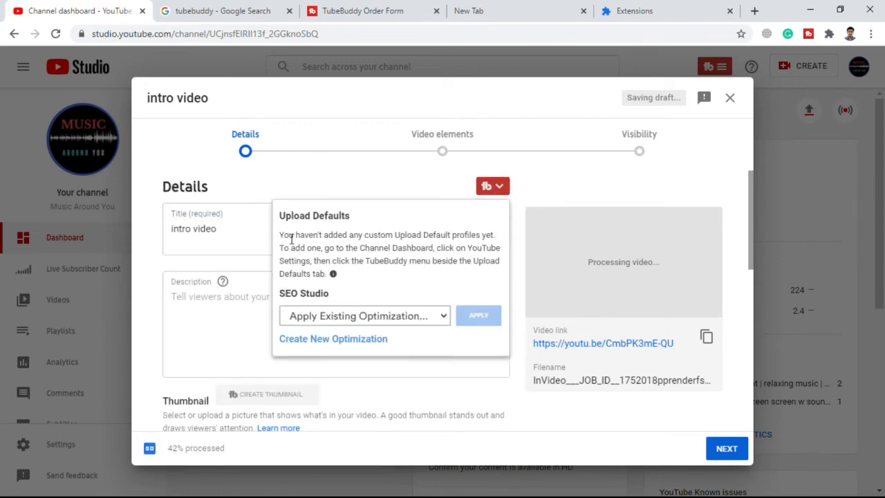
left_click(368, 339)
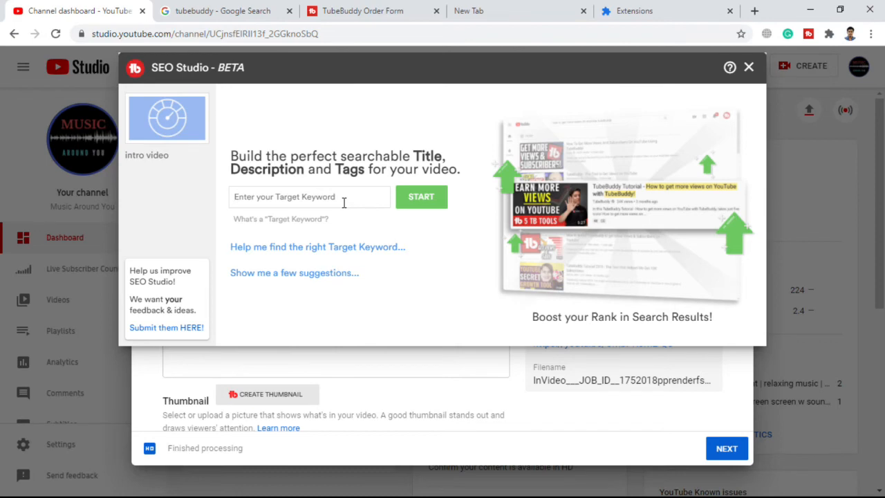
left_click(344, 202)
type("in")
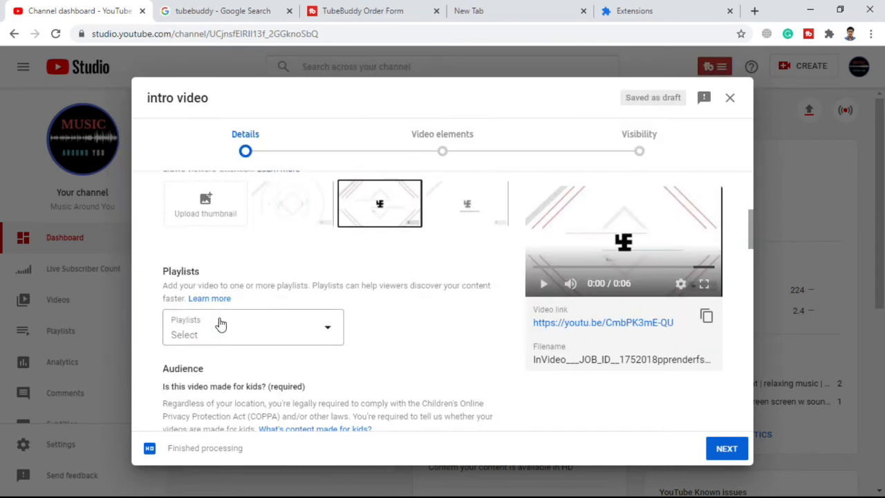
Step: Open TubeBuddy's Keyword Explorer from the video's tag tools and explore the keyword "inro video"
scroll(219, 324, "down", 6)
scroll(220, 324, "down", 2)
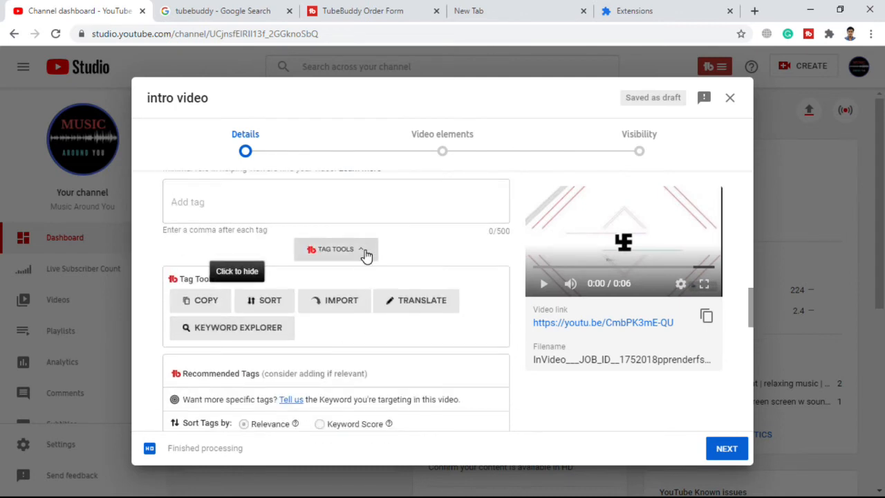
scroll(349, 356, "up", 2)
scroll(349, 356, "down", 2)
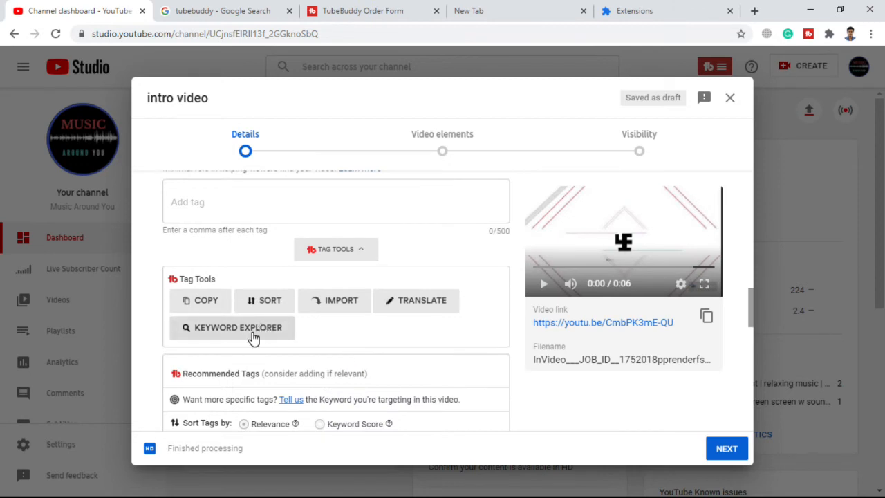
left_click(254, 337)
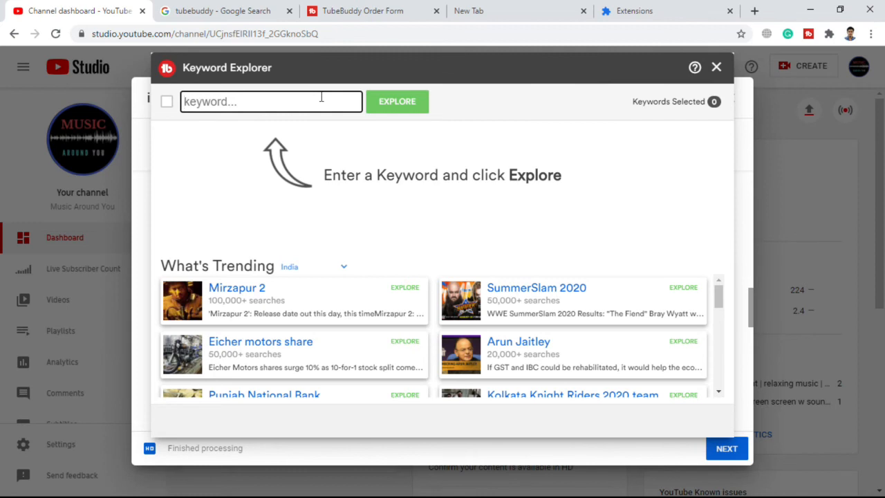
type("inro ")
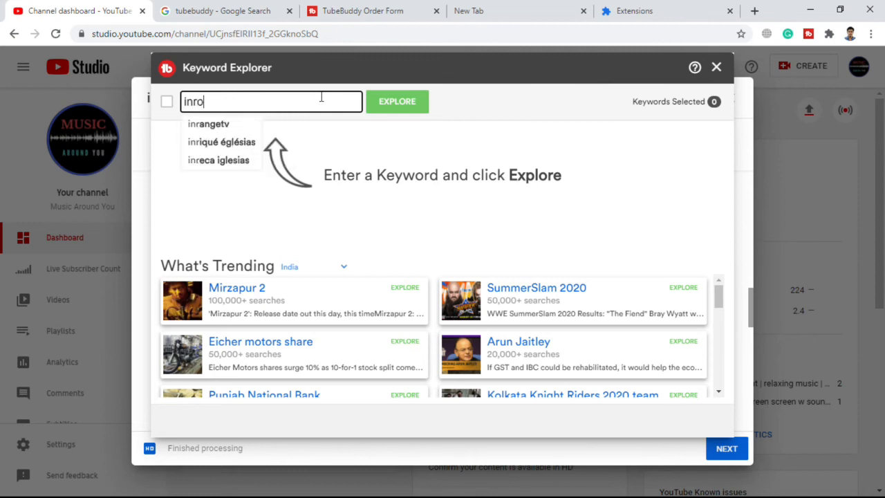
type("video")
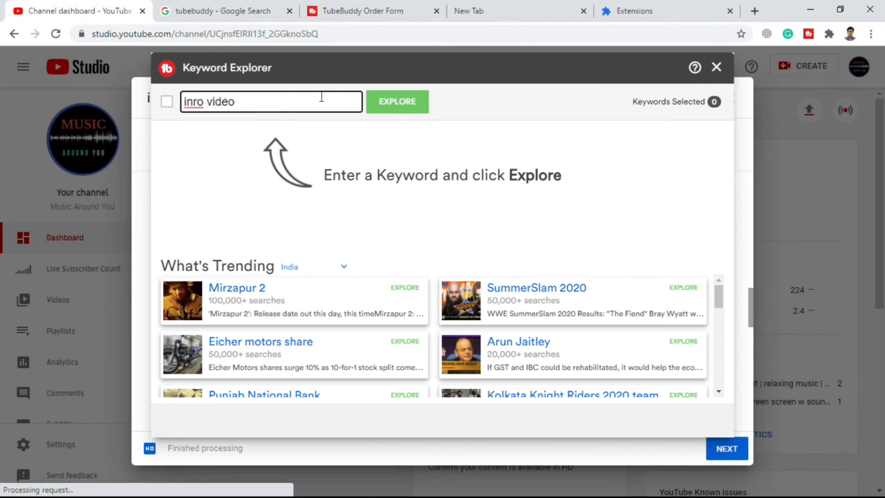
key("Return")
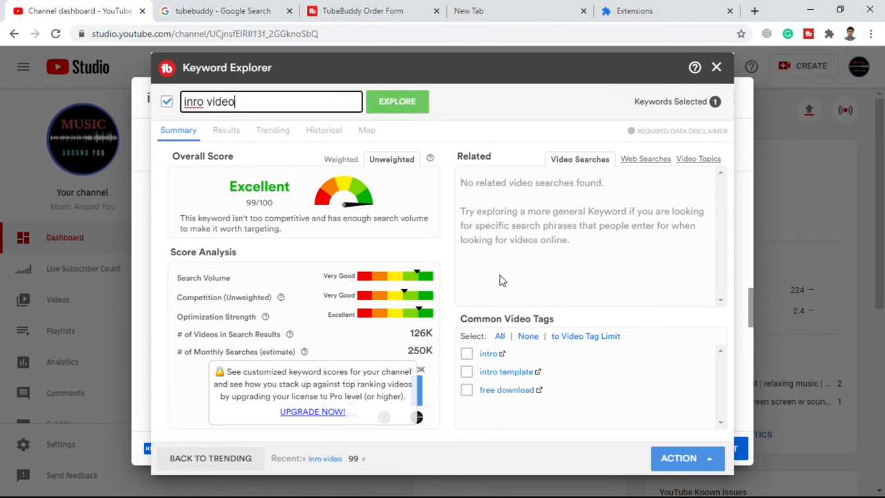
Step: Copy the selected keyword to the clipboard and explore "inro video" again
left_click(684, 459)
left_click(650, 427)
left_click(681, 458)
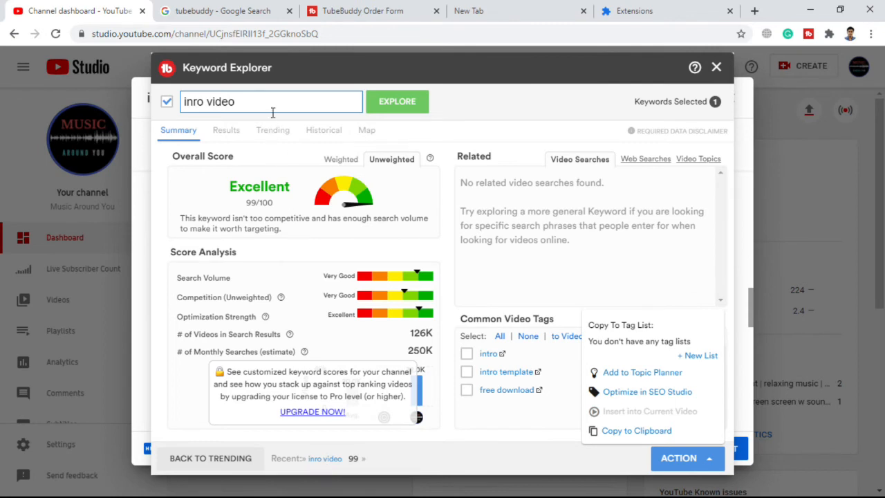
left_click(383, 108)
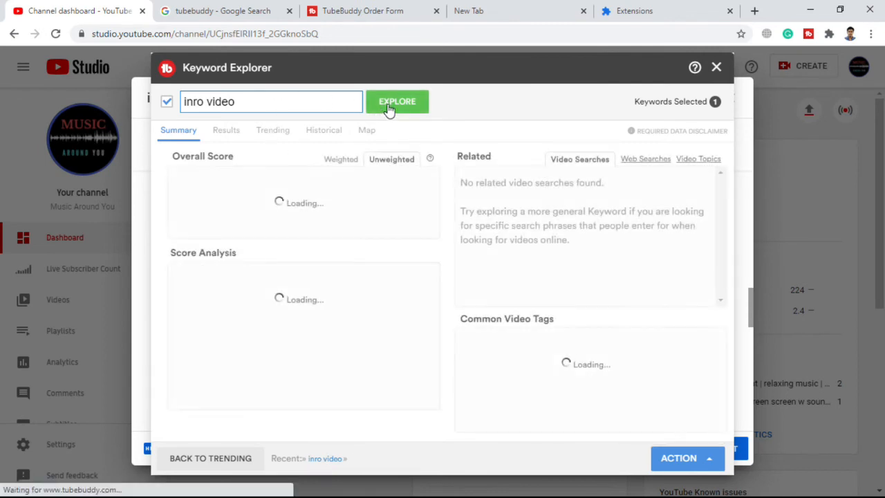
Step: Create a new tag list named "v1", copy the selected keyword into it, and close the Keyword Explorer
left_click(700, 470)
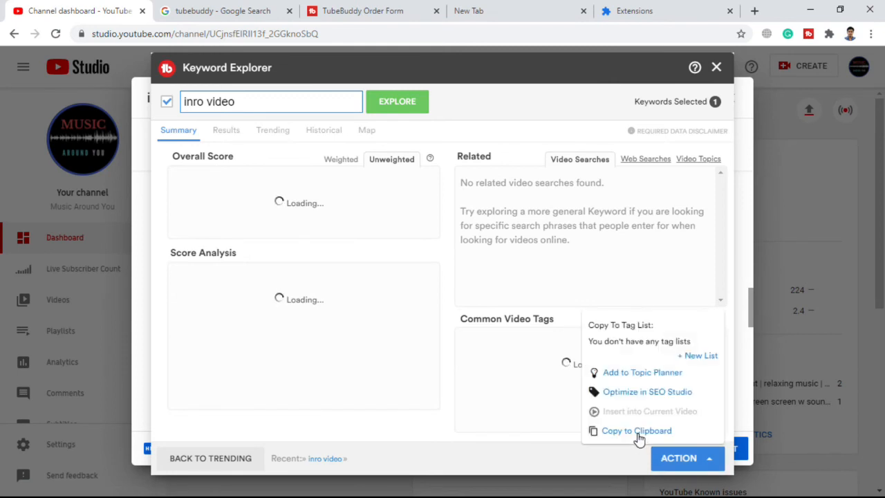
left_click(694, 359)
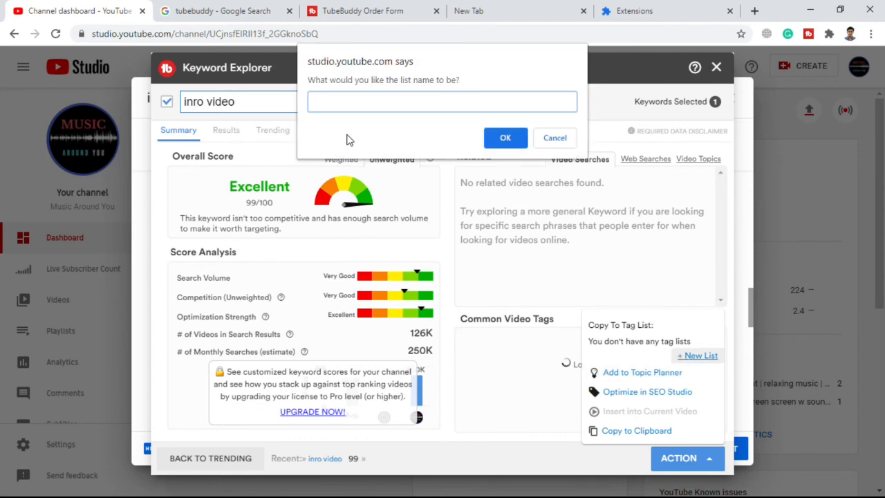
type("v1")
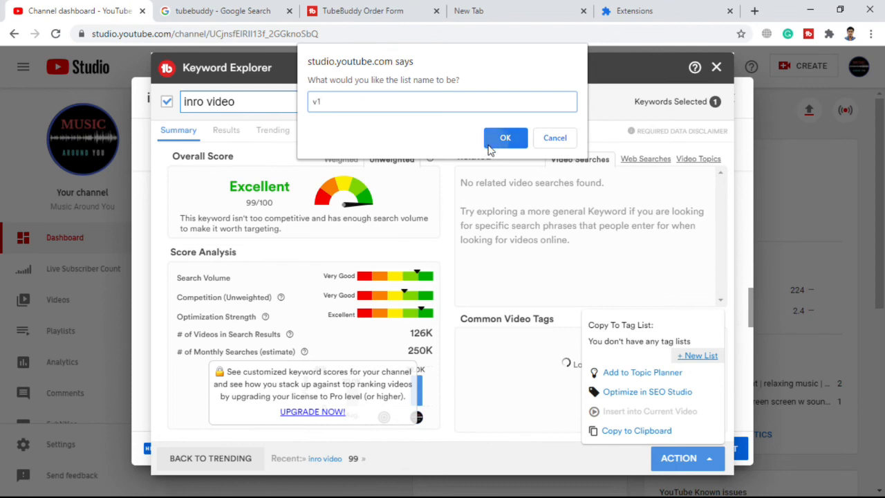
left_click(489, 149)
left_click(681, 455)
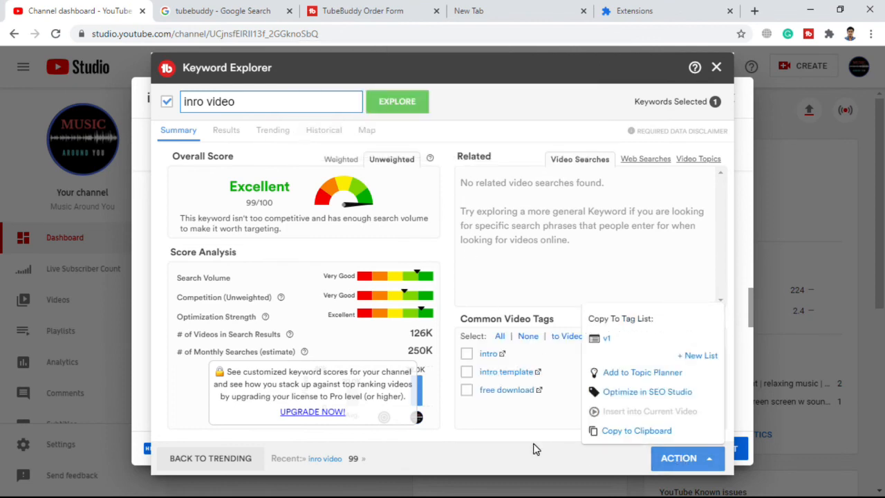
left_click(601, 339)
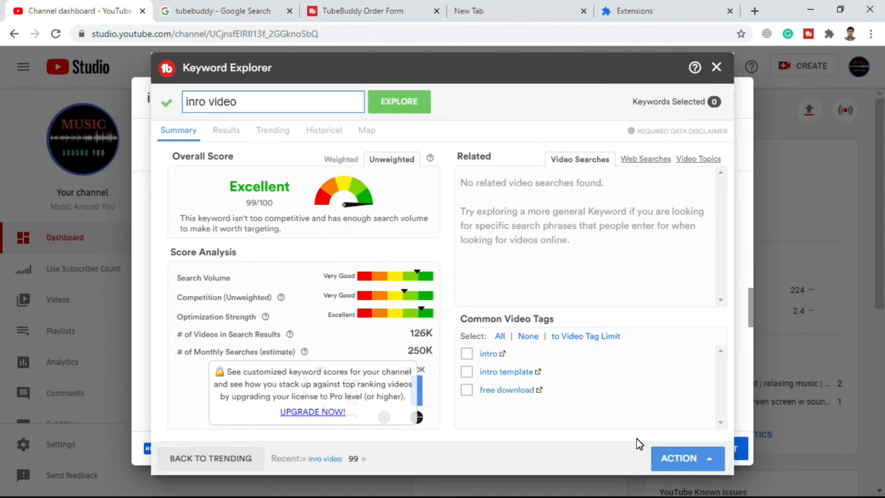
left_click(717, 69)
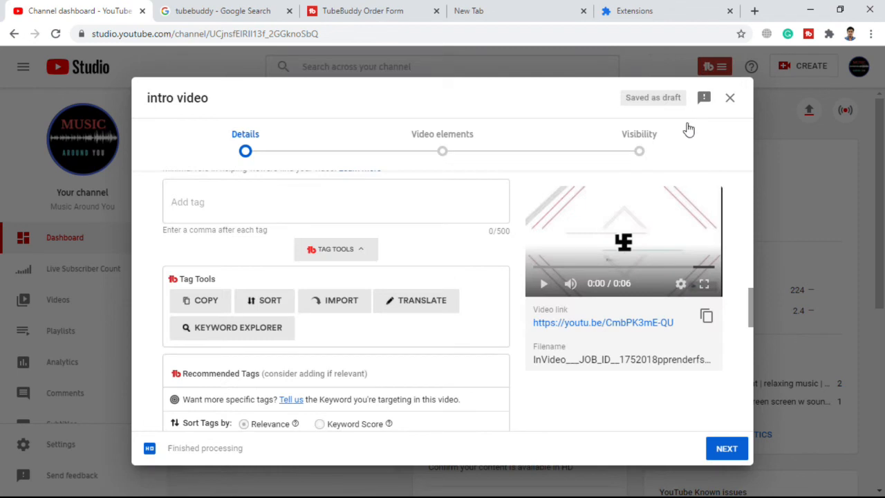
Step: Review the remaining details of the intro video, try to proceed to the video elements, and close the upload as a draft
scroll(476, 269, "down", 10)
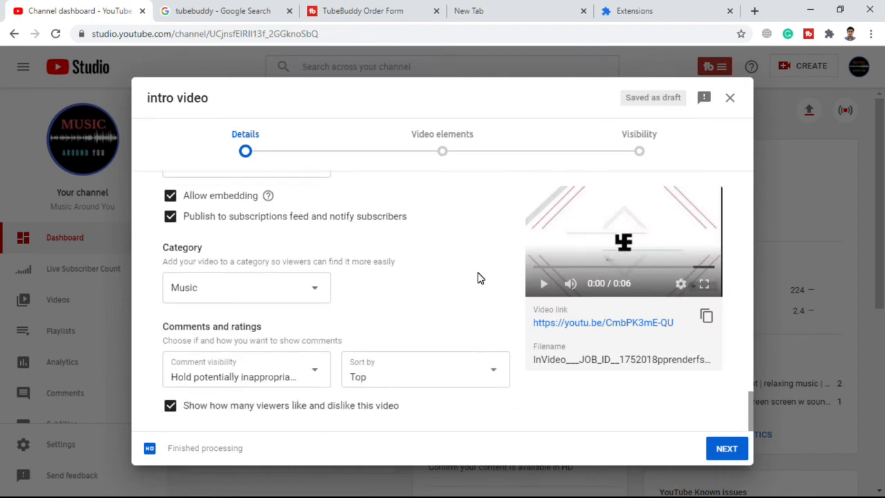
scroll(476, 278, "up", 10)
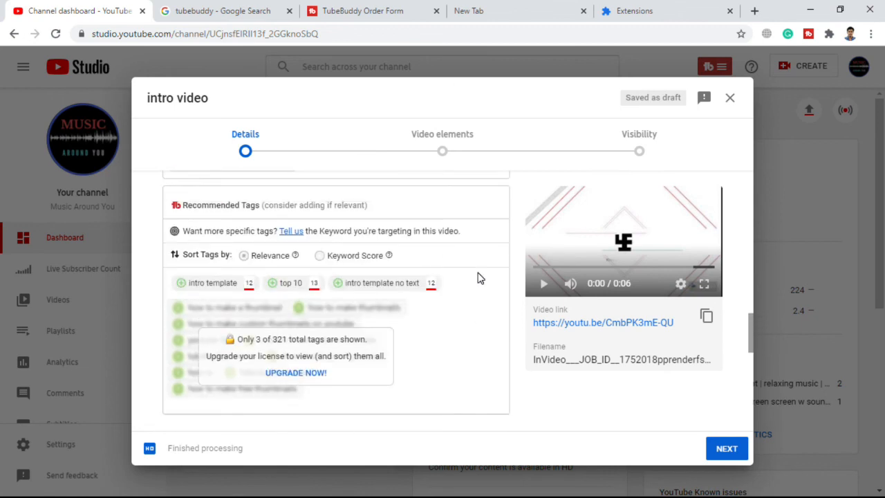
scroll(478, 278, "up", 3)
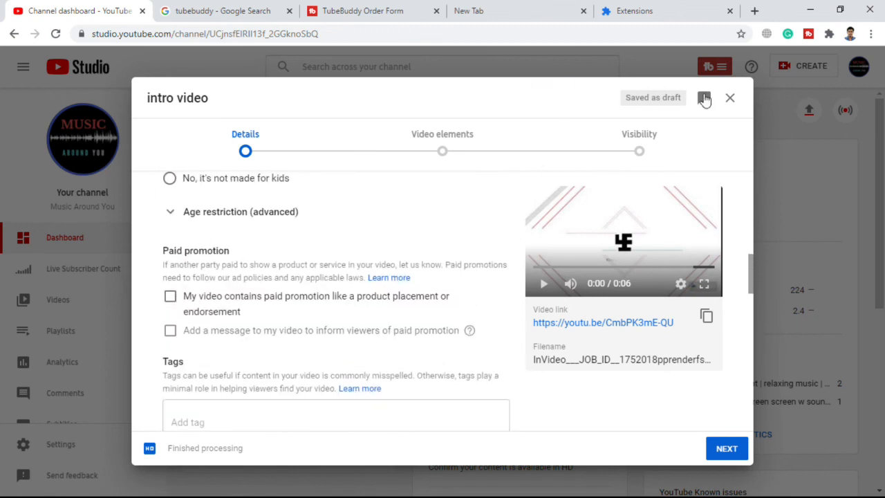
left_click(727, 450)
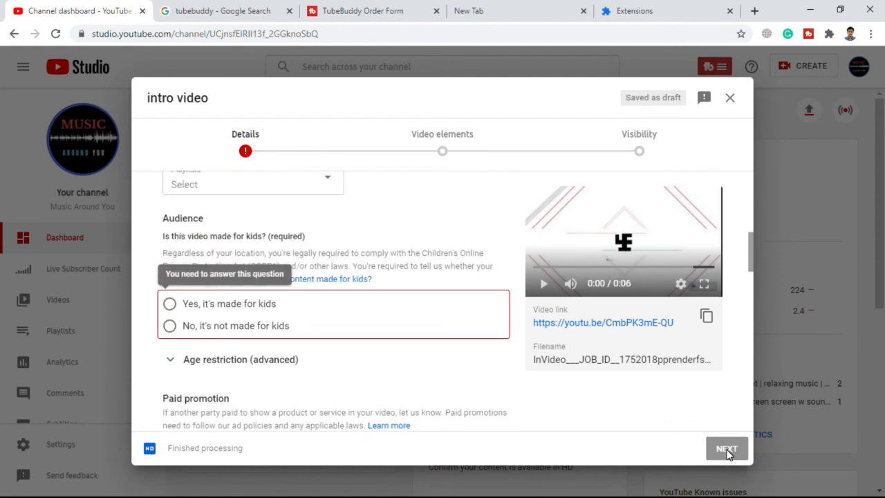
left_click(730, 98)
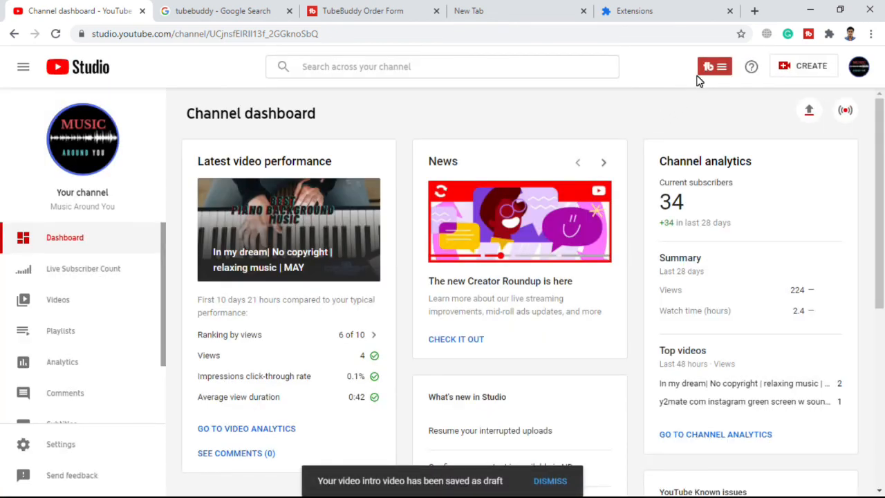